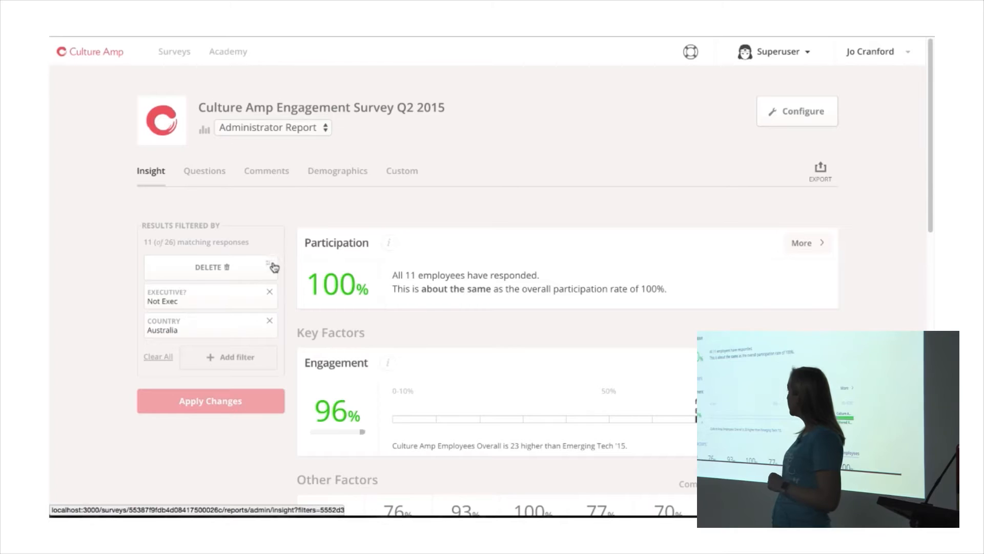
# - Delete and restore the Not Exec filter, add a Country USA (8) filter, then remove it
pyautogui.click(274, 267)
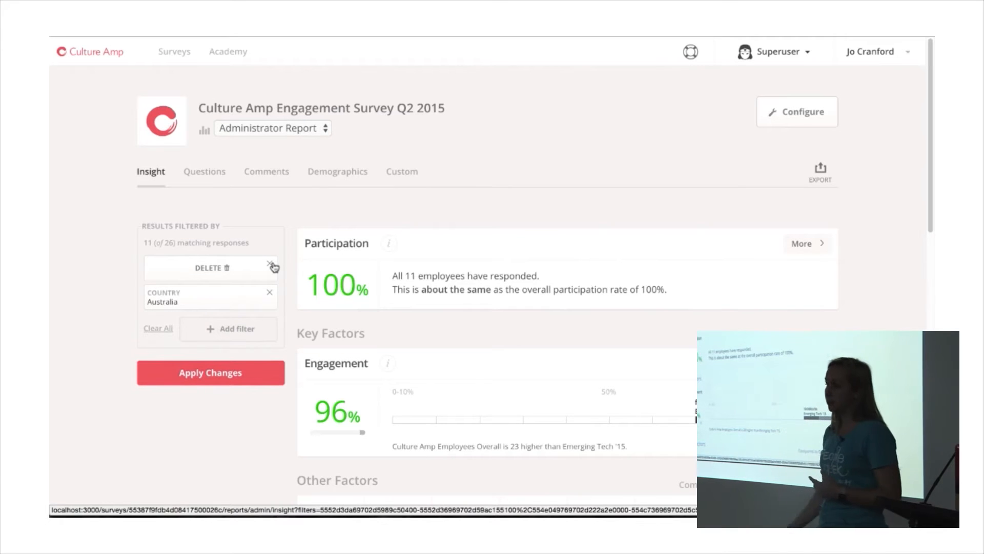
pyautogui.click(274, 267)
pyautogui.click(237, 328)
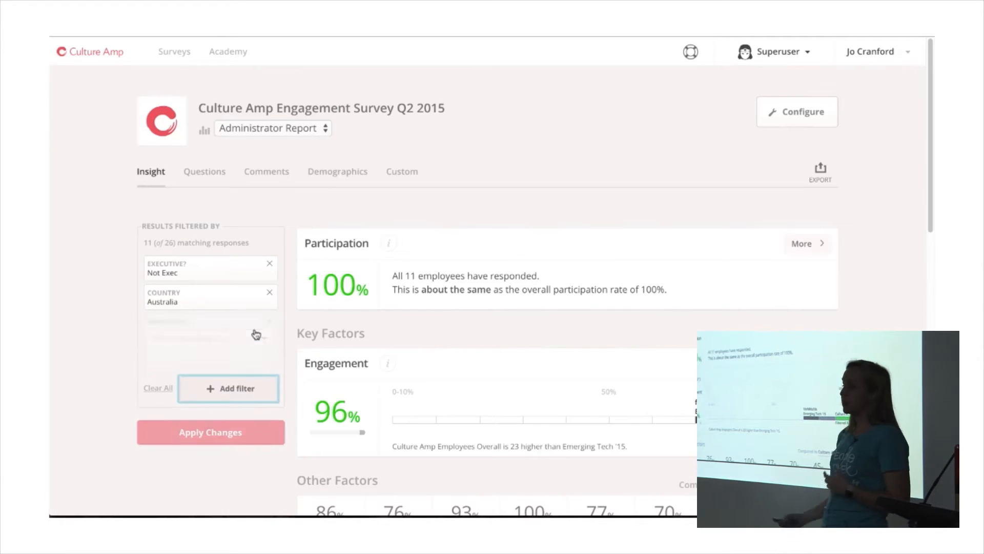
pyautogui.click(208, 352)
pyautogui.click(231, 375)
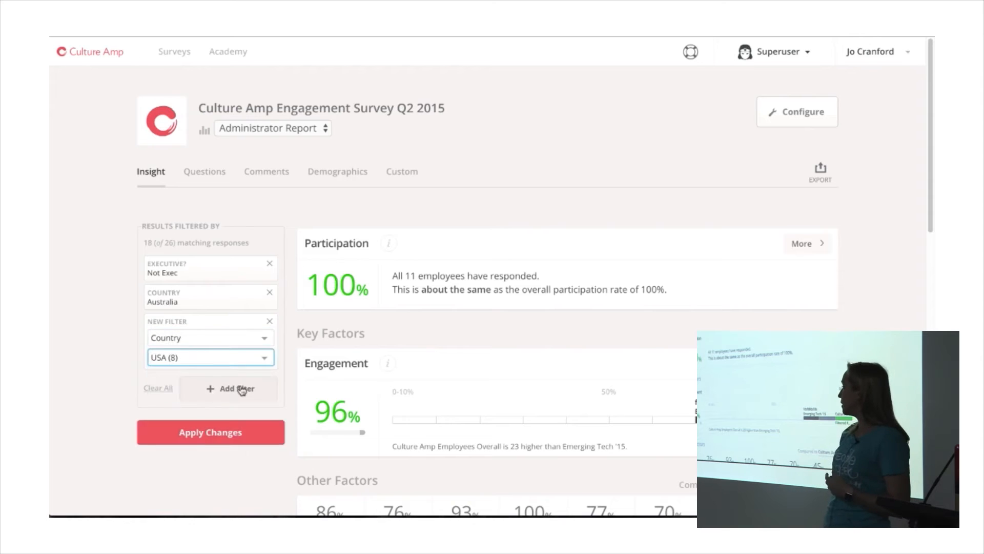
pyautogui.click(271, 321)
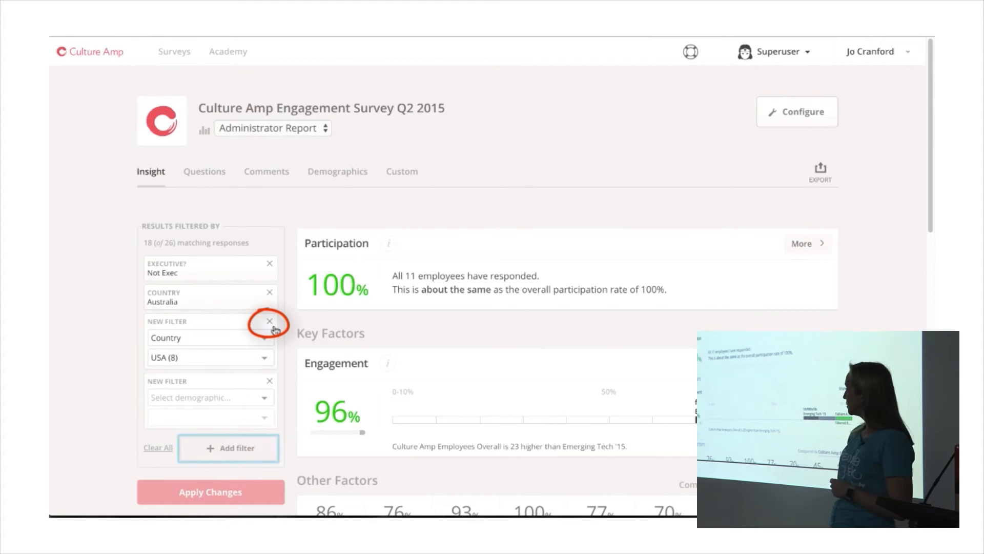
pyautogui.click(270, 322)
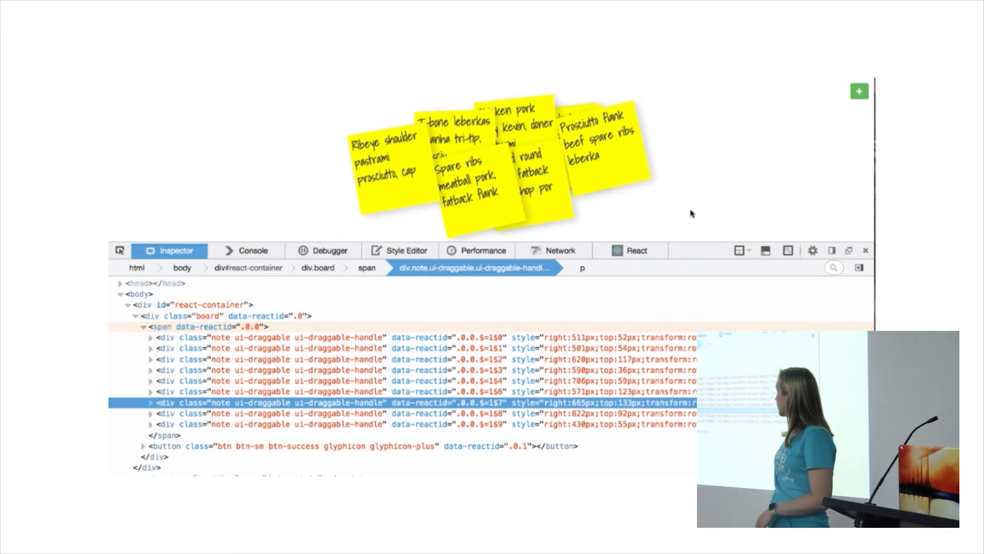
# - Repeatedly add and delete a New Note sticky, ending with a fresh New Note on the board
pyautogui.click(860, 92)
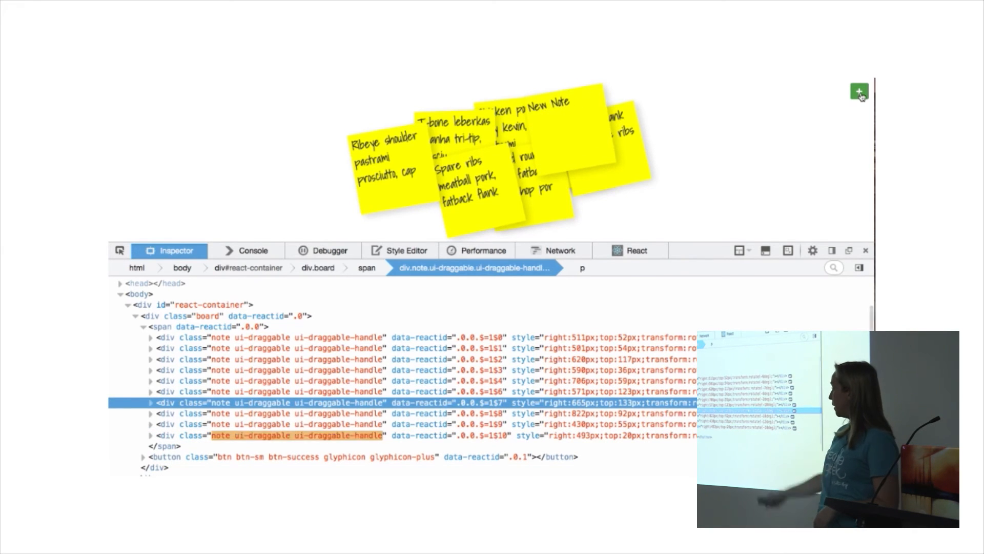
pyautogui.moveTo(565, 127)
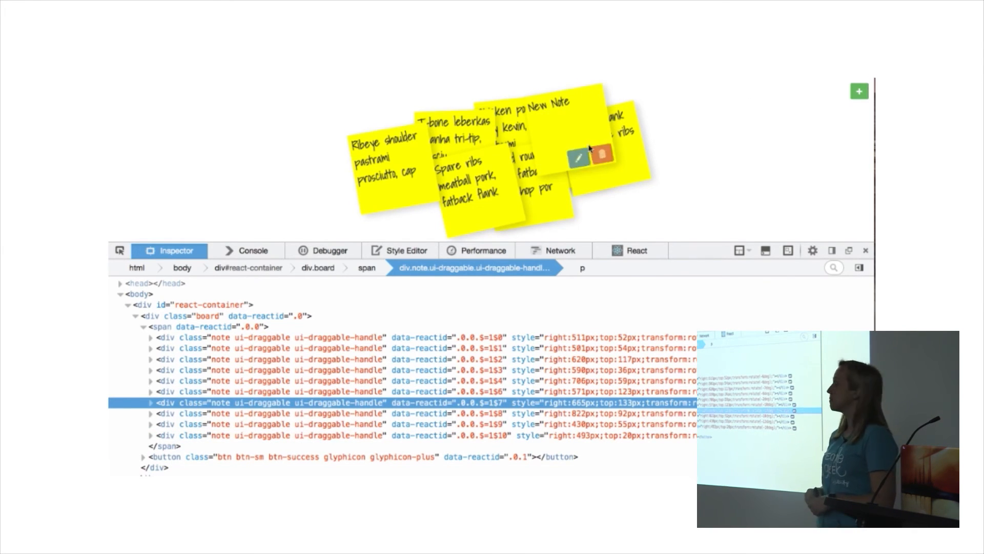
pyautogui.click(603, 156)
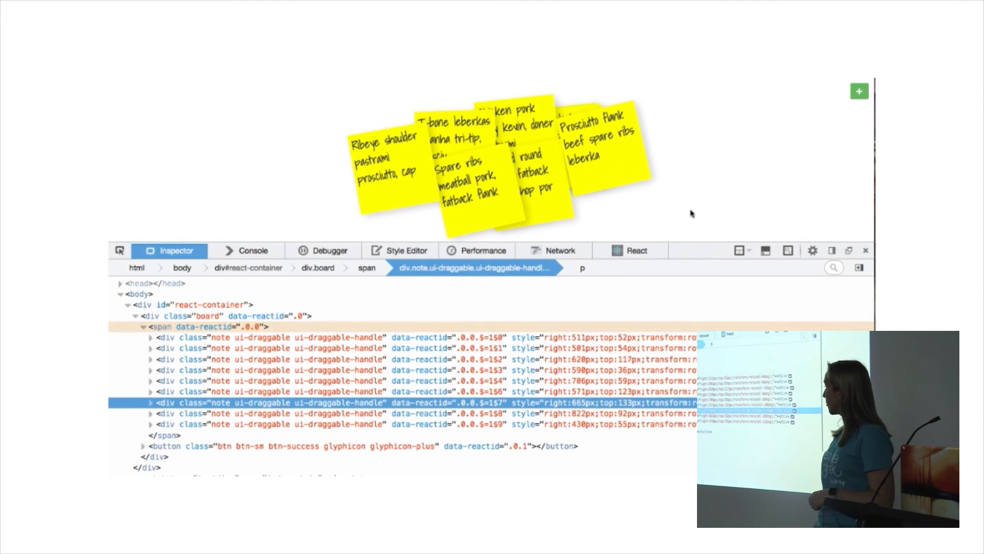
pyautogui.click(860, 94)
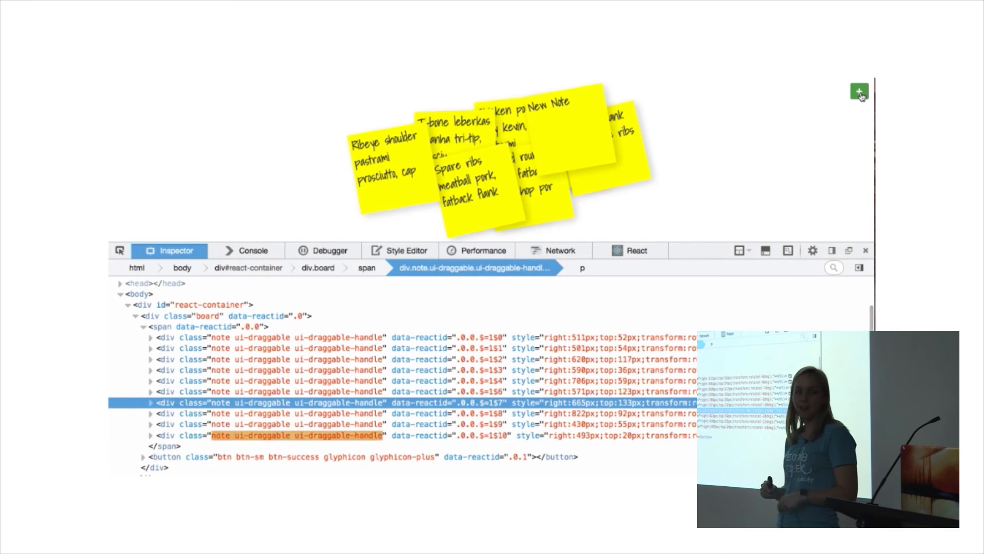
pyautogui.moveTo(565, 123)
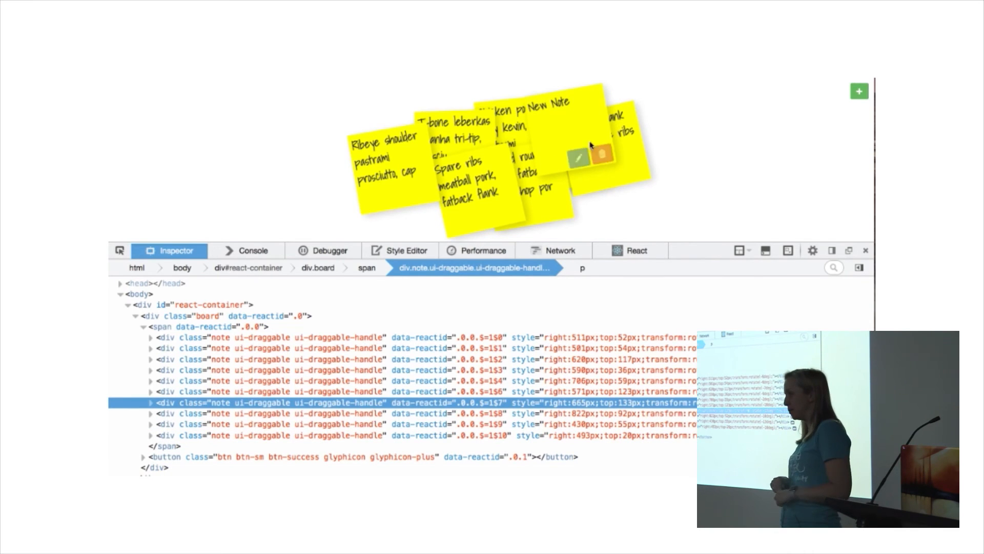
pyautogui.click(605, 157)
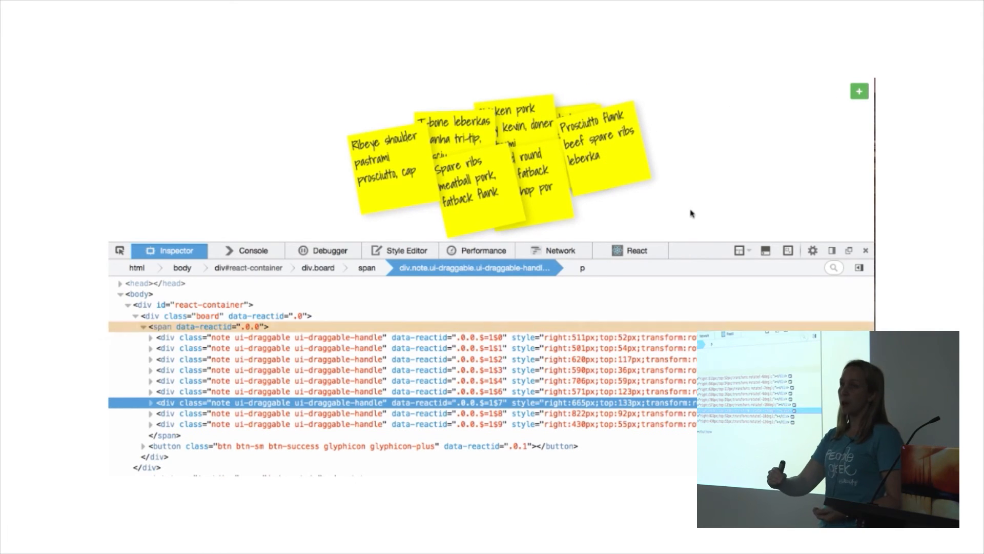
pyautogui.click(861, 92)
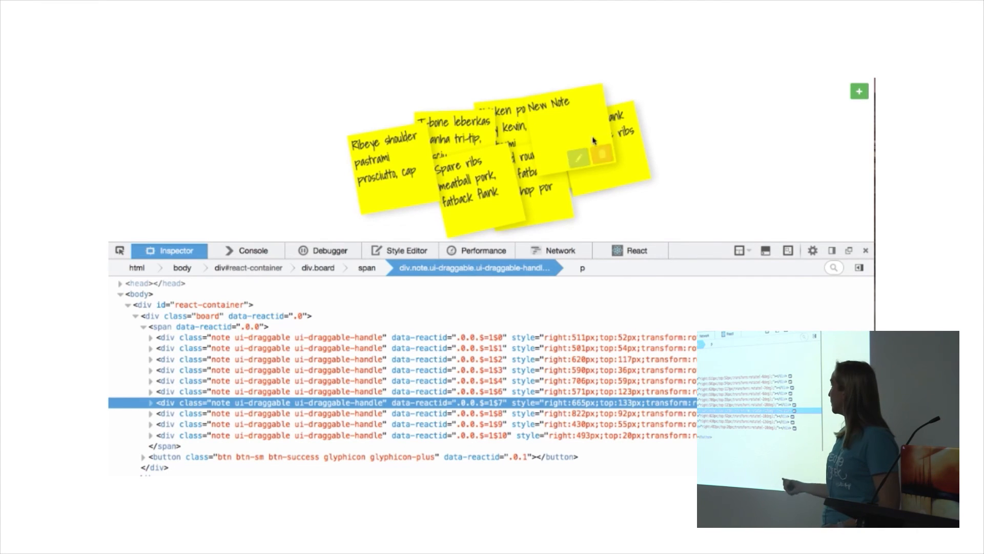
pyautogui.click(604, 157)
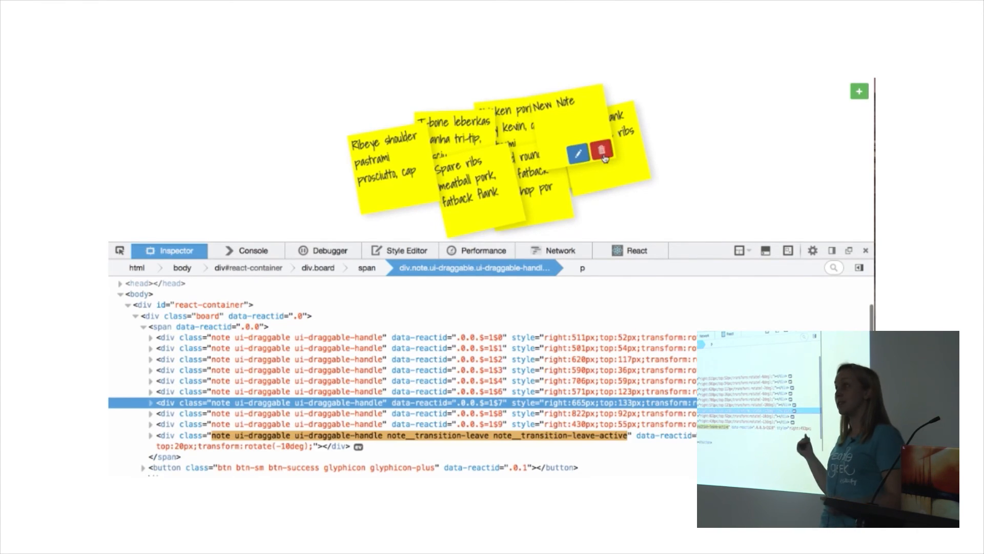
pyautogui.click(860, 93)
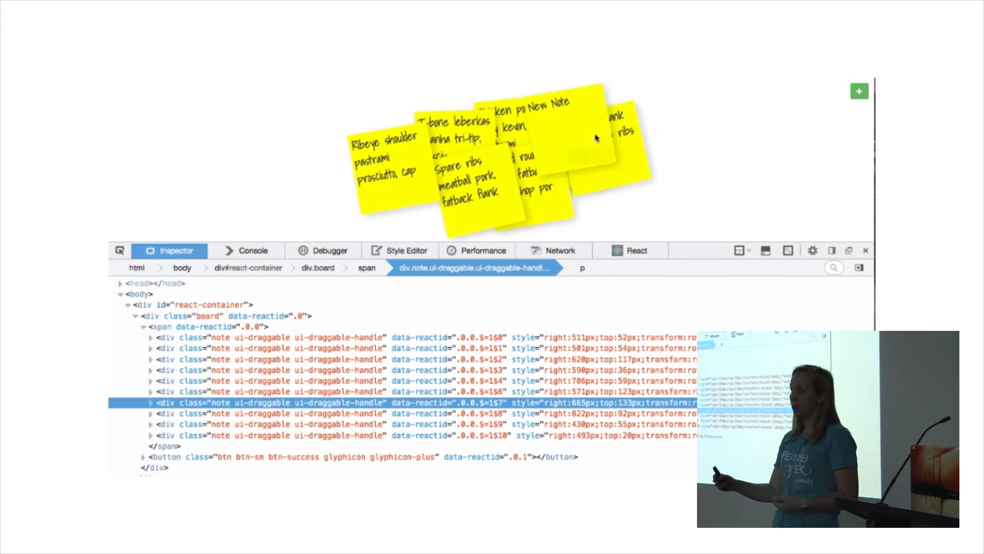
pyautogui.moveTo(574, 123)
pyautogui.click(604, 157)
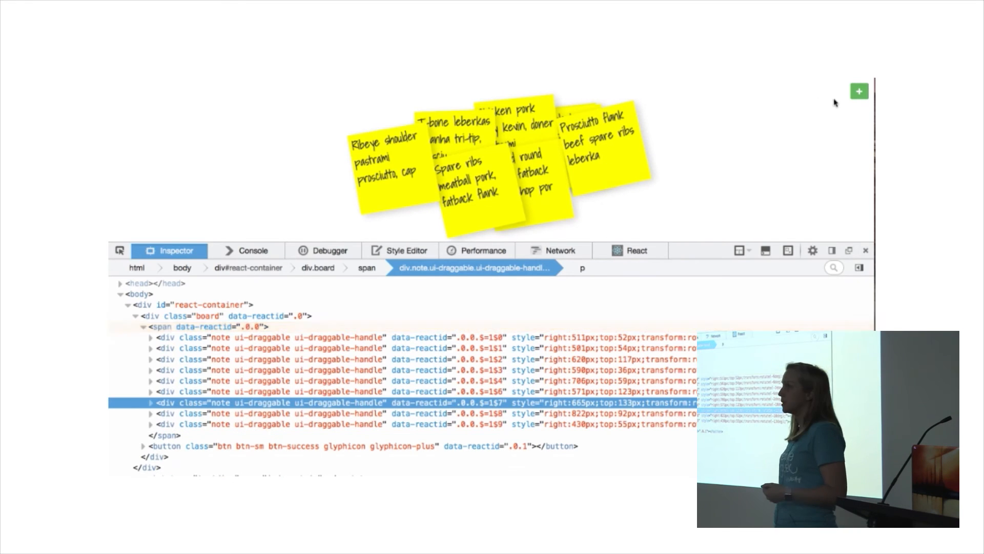
pyautogui.click(860, 93)
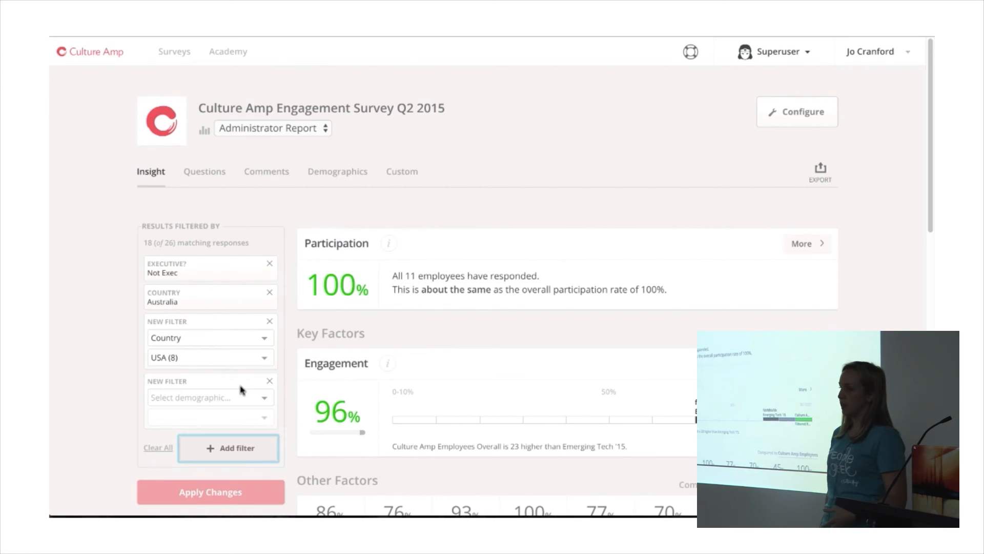
# - Remove the Country USA (8) filter row, returning the count to 11 of 26 responses
pyautogui.click(270, 323)
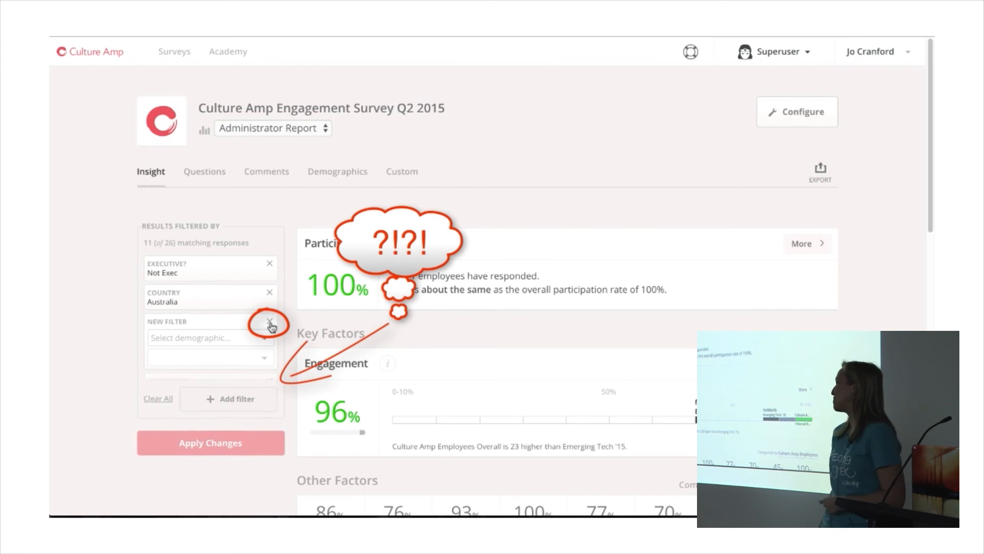